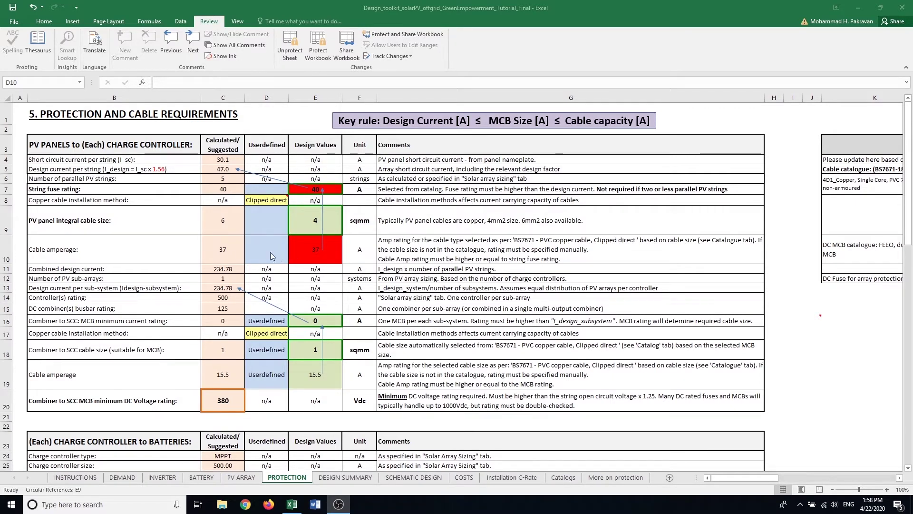
- Enter a 6 sqmm PV panel cable size and 50 A cable amperage, then check the string fuse formula in E7
left_click(269, 225)
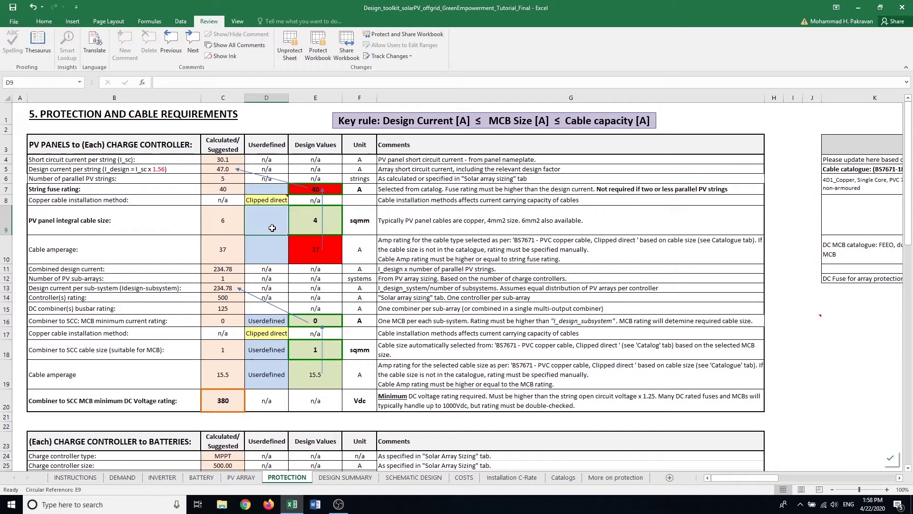
type("6")
key("Return")
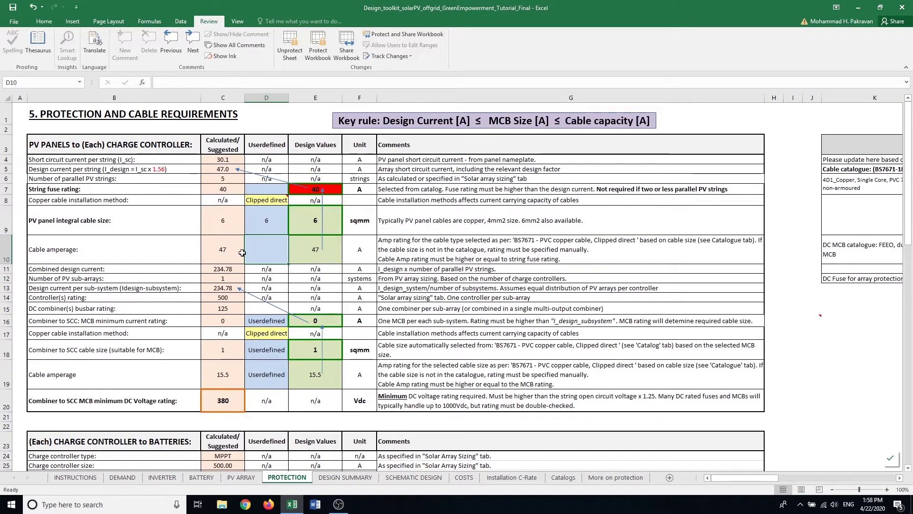
type("50")
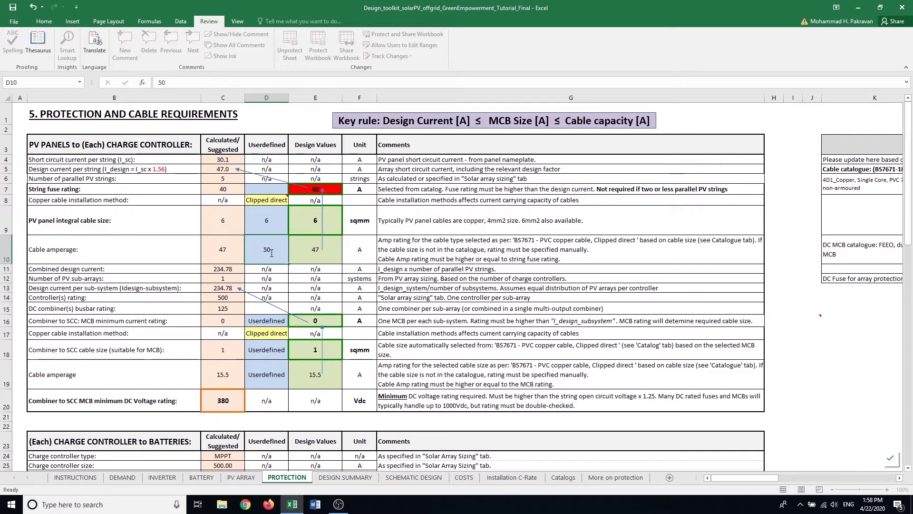
key("Return")
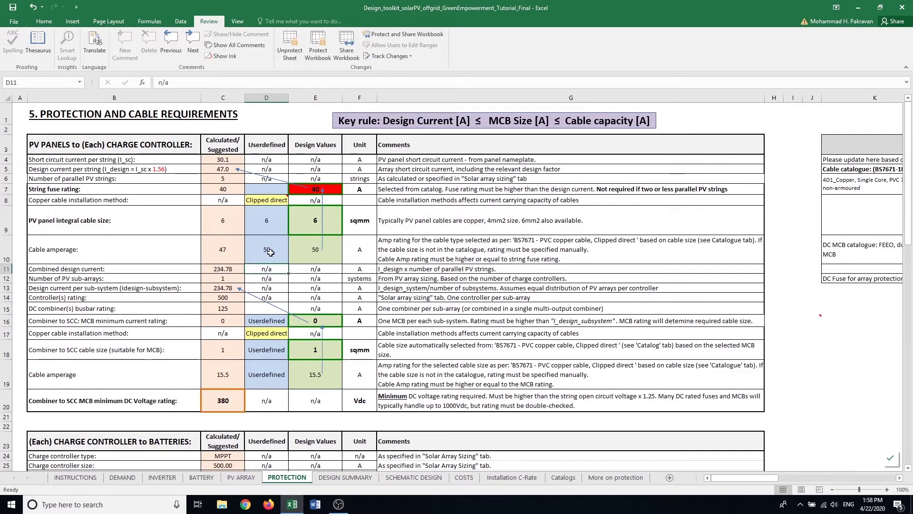
left_click(329, 189)
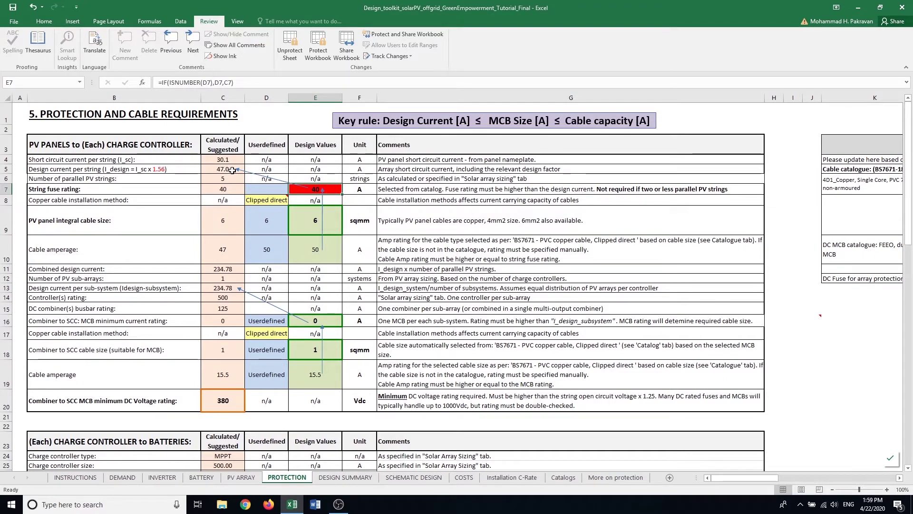
- Try 55 A as the user-defined string fuse rating, then correct it to 48 A
left_click(263, 189)
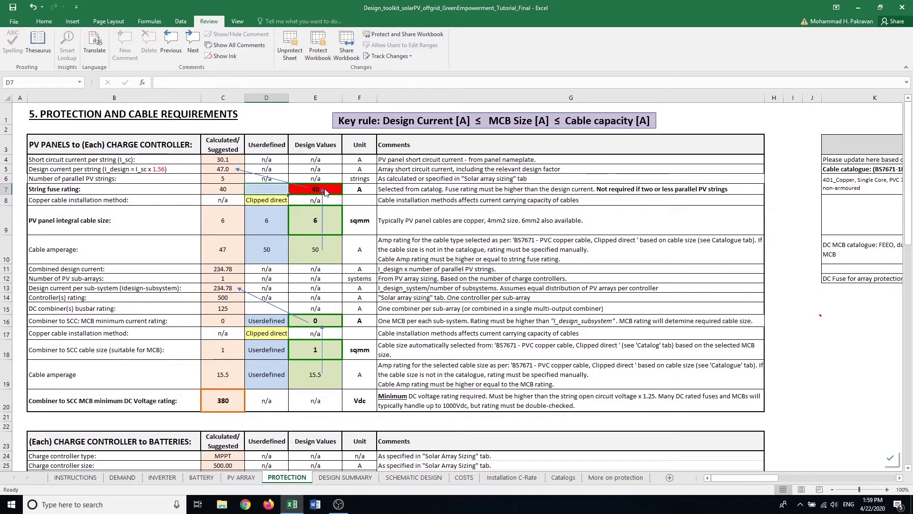
type("55")
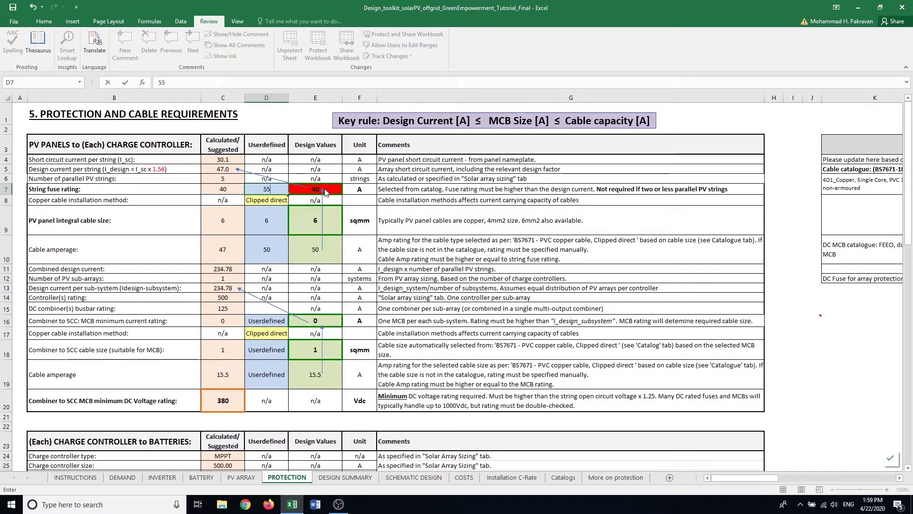
key("Return")
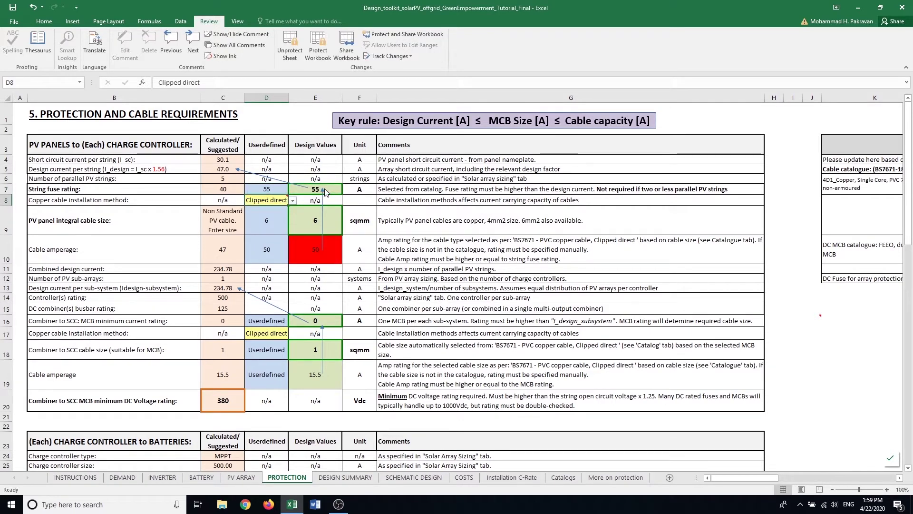
left_click(267, 189)
type("48")
key("Return")
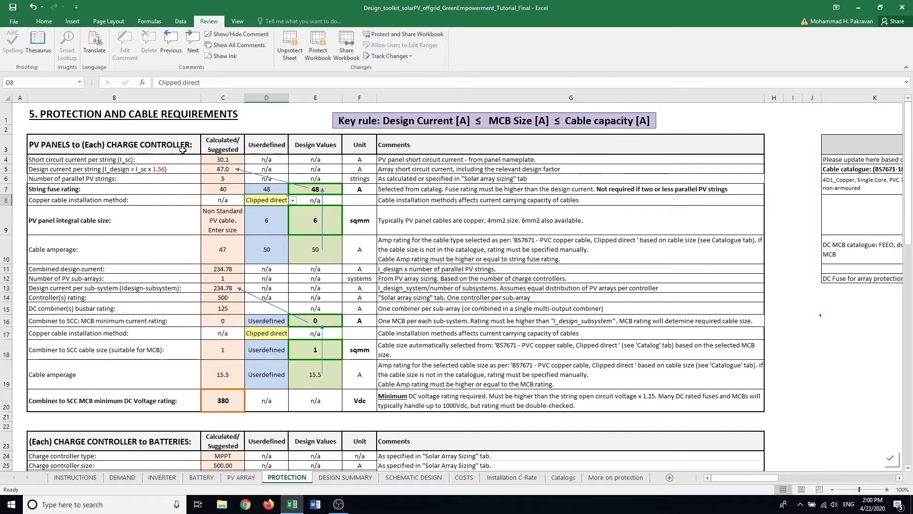
scroll(183, 151, "down", 5)
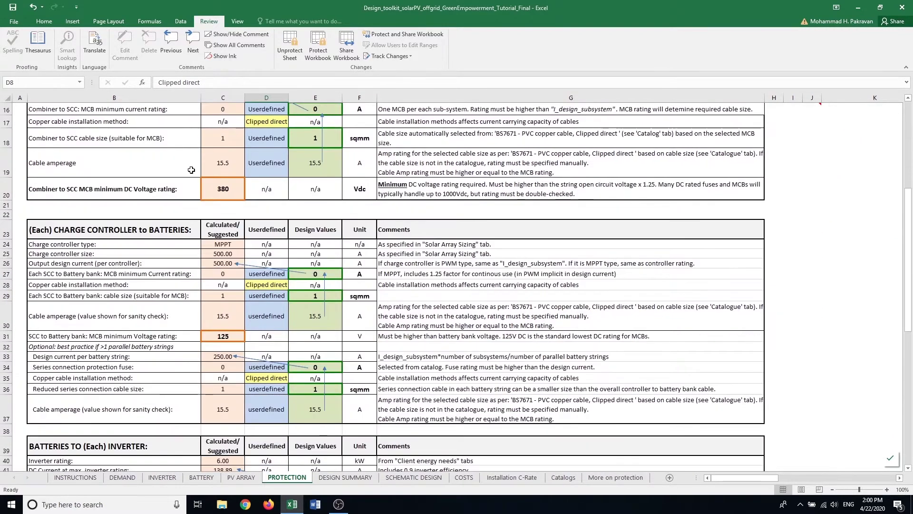
scroll(191, 170, "down", 2)
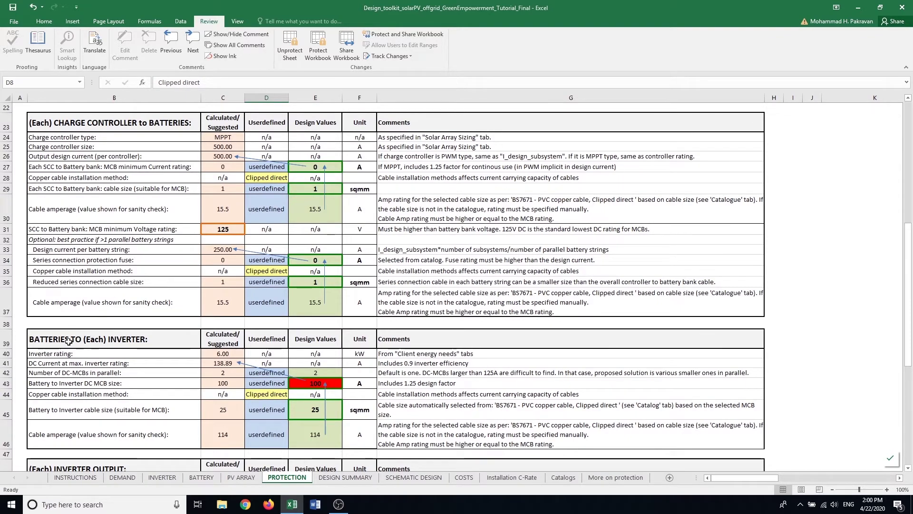
scroll(71, 347, "down", 3)
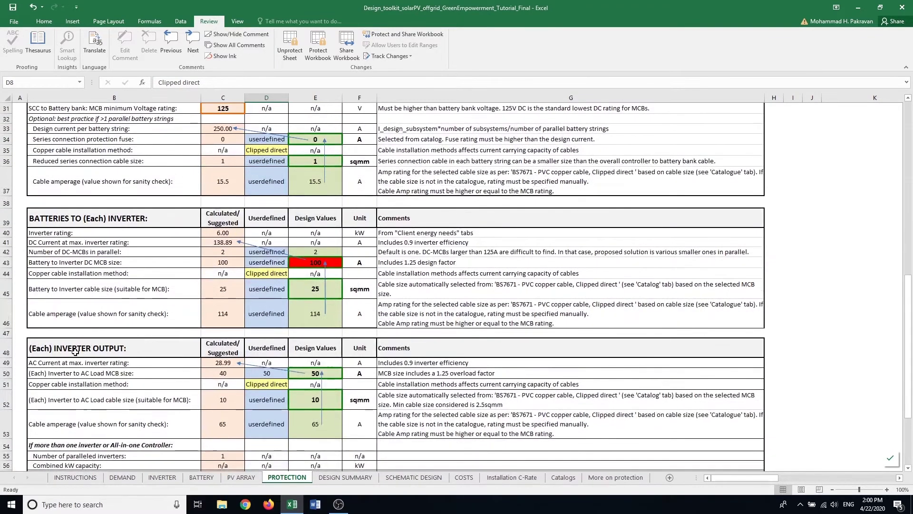
scroll(142, 289, "down", 4)
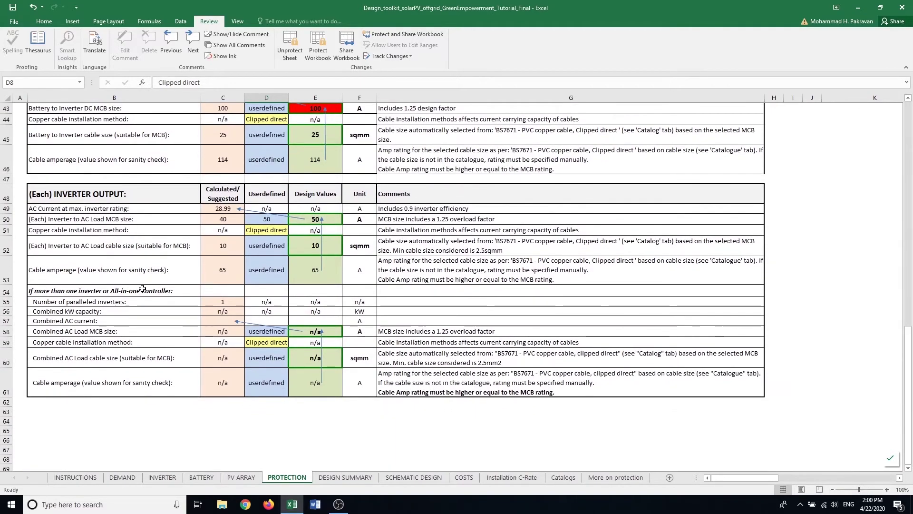
scroll(142, 288, "up", 12)
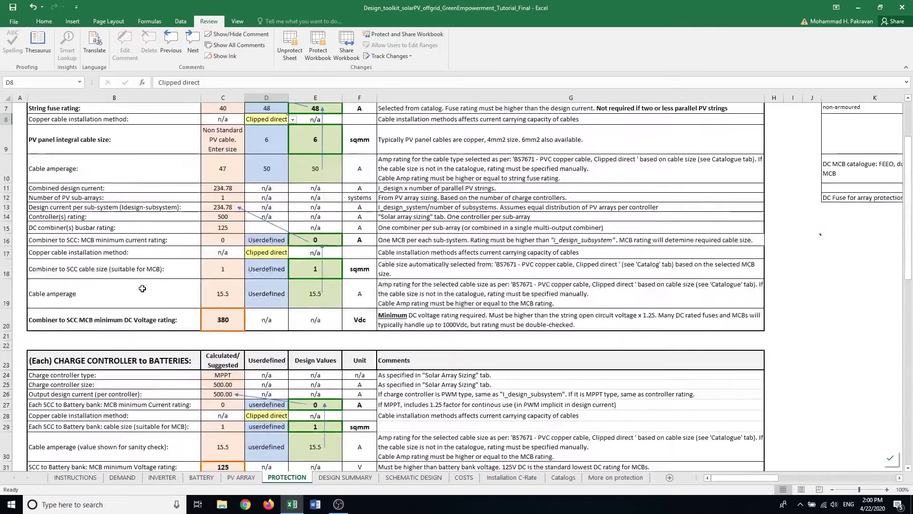
scroll(142, 289, "up", 2)
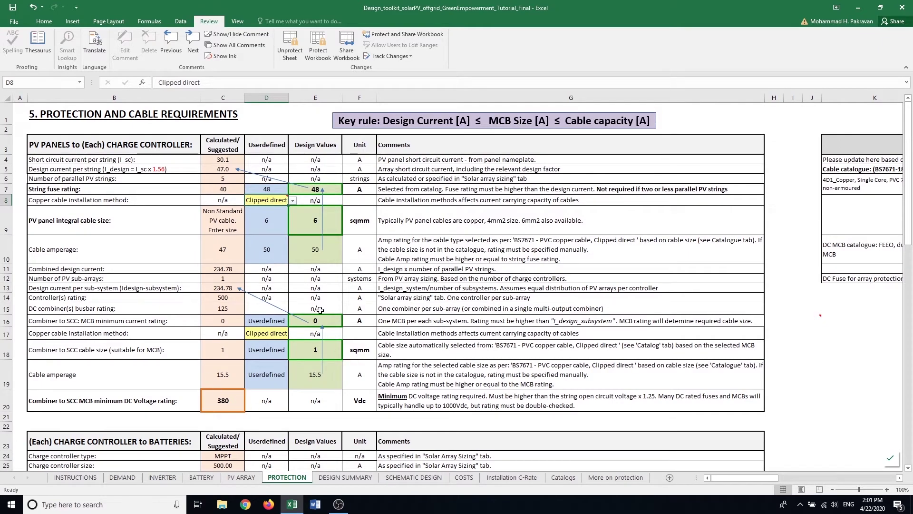
scroll(321, 310, "down", 5)
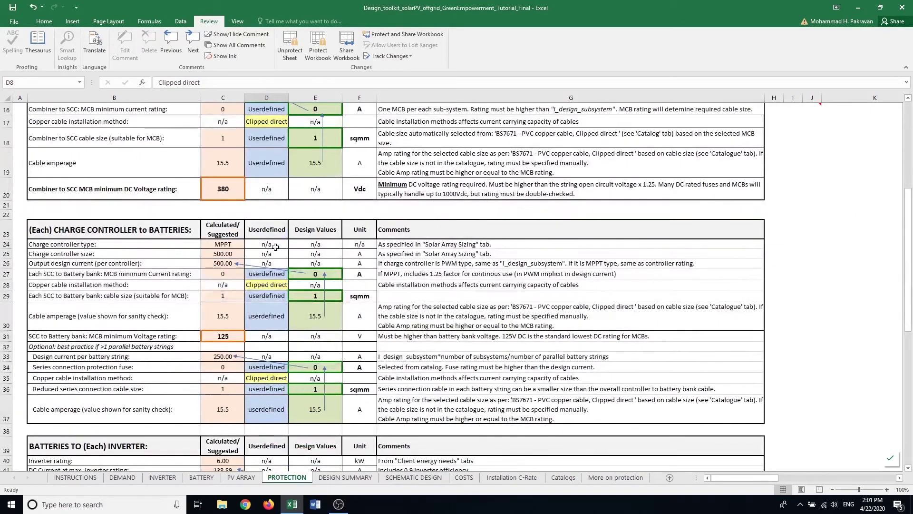
scroll(266, 246, "down", 3)
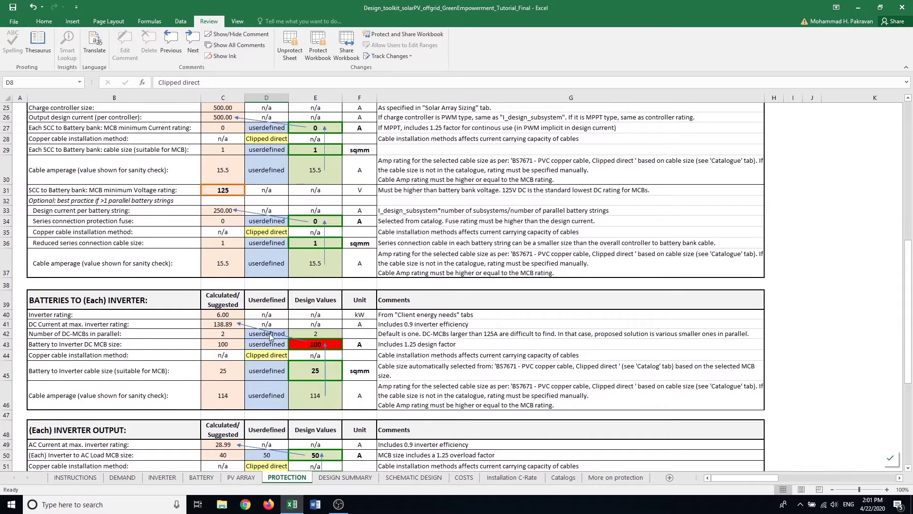
scroll(243, 334, "down", 1)
scroll(243, 334, "down", 2)
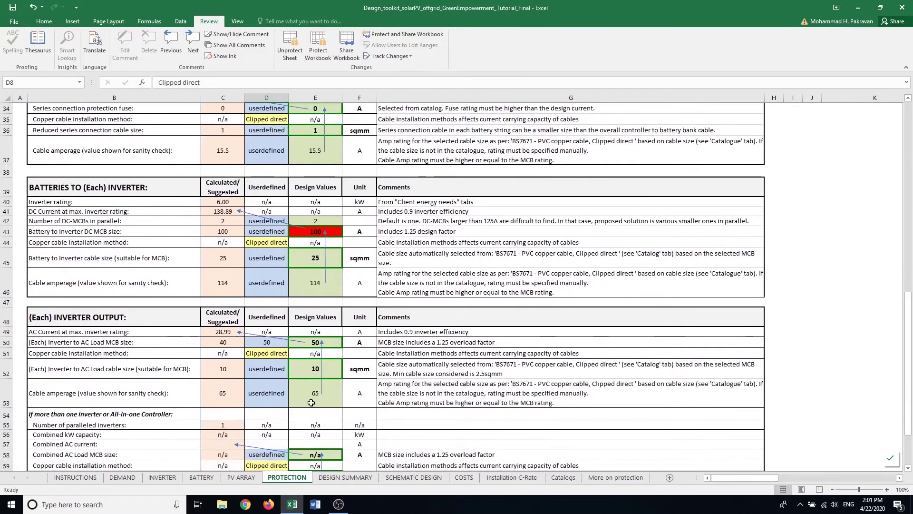
scroll(304, 329, "up", 10)
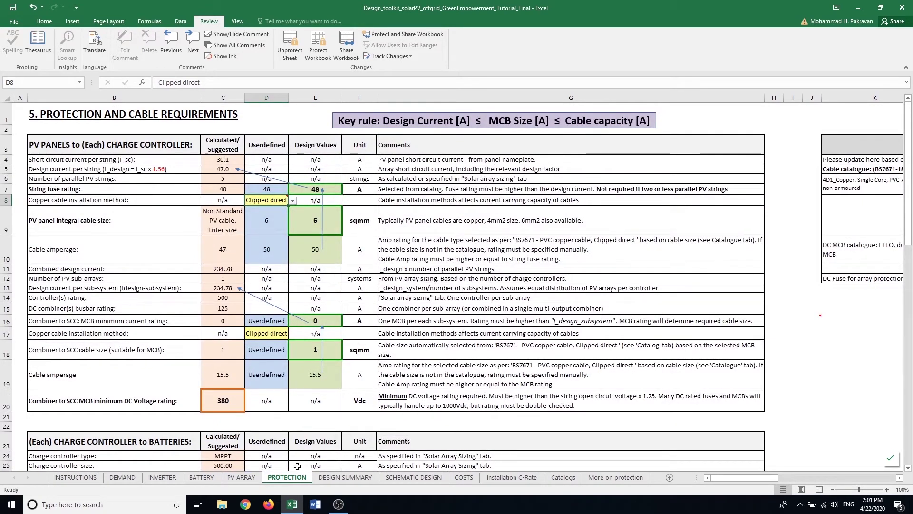
- Review the DESIGN SUMMARY input and output tables, then move to the SCHEMATIC DESIGN sheet
left_click(346, 477)
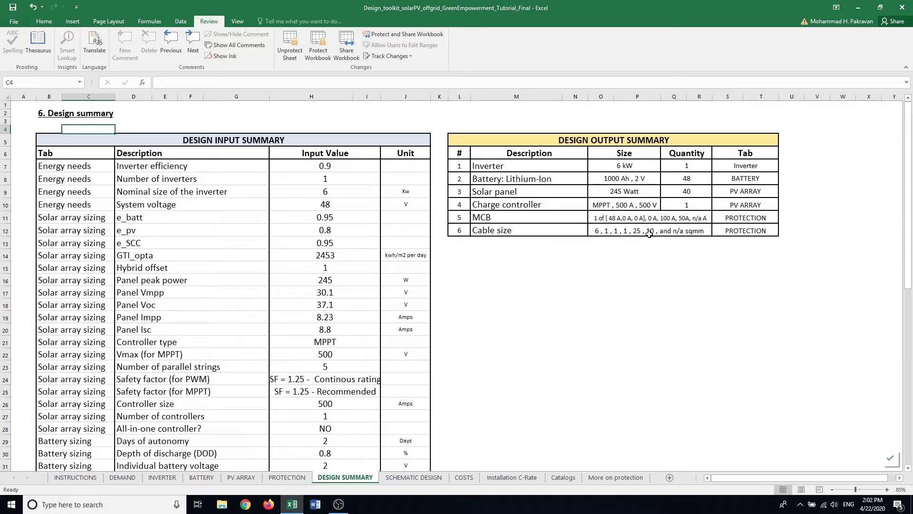
left_click(391, 478)
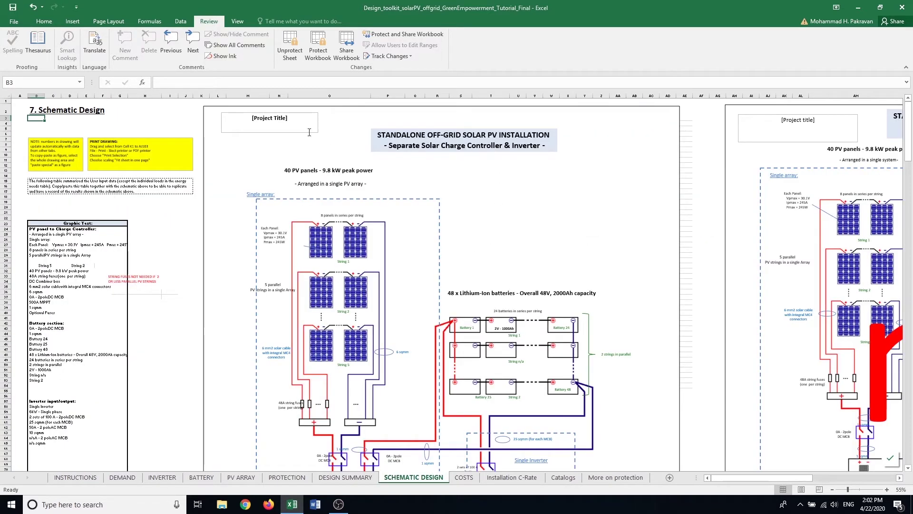
scroll(245, 247, "down", 6)
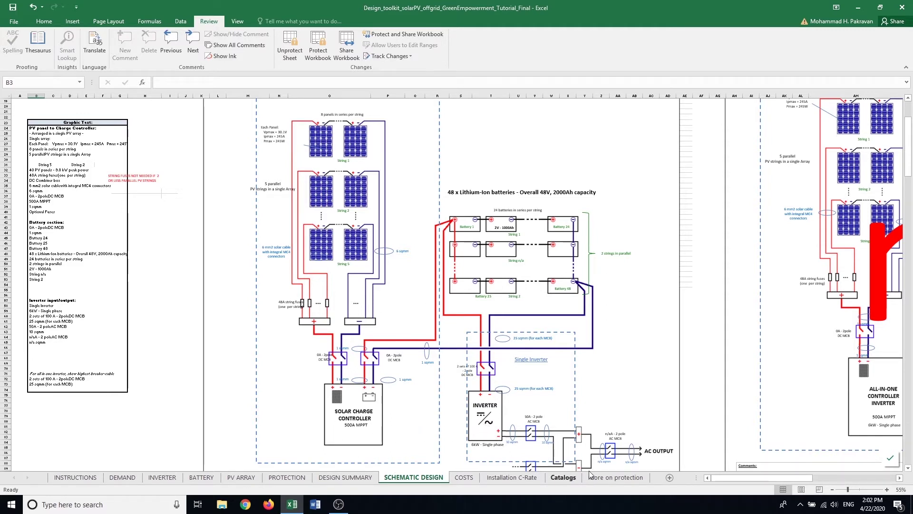
left_click_drag(721, 479, 747, 478)
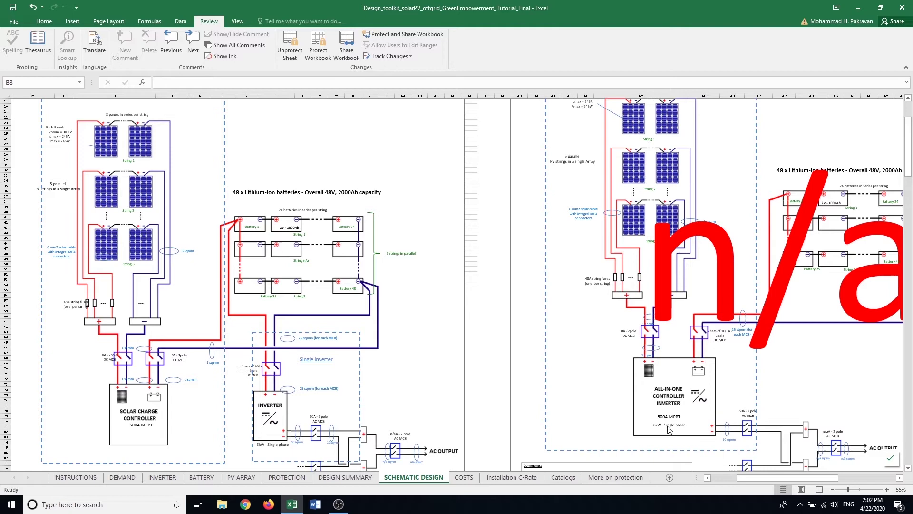
left_click_drag(823, 478, 798, 485)
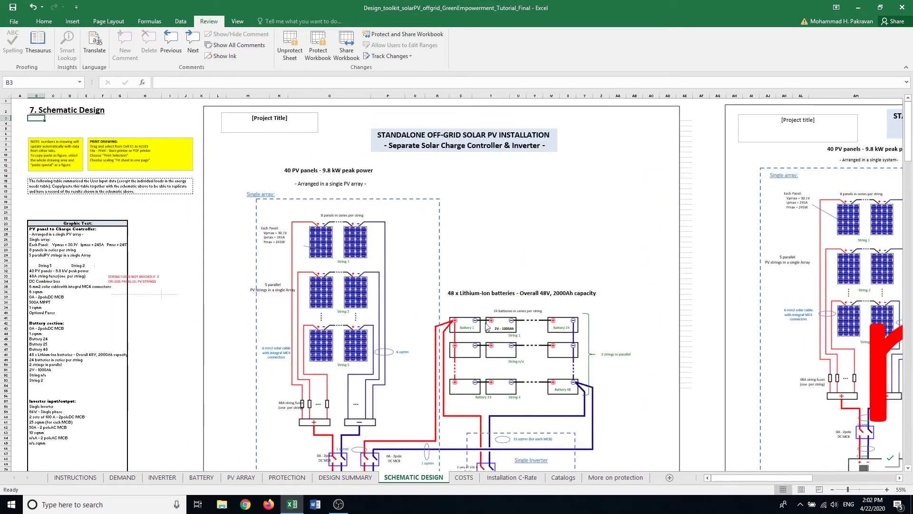
- Show the COSTS sheet at 90% zoom and select the battery's worst-case life cycle cell N9
left_click(464, 477)
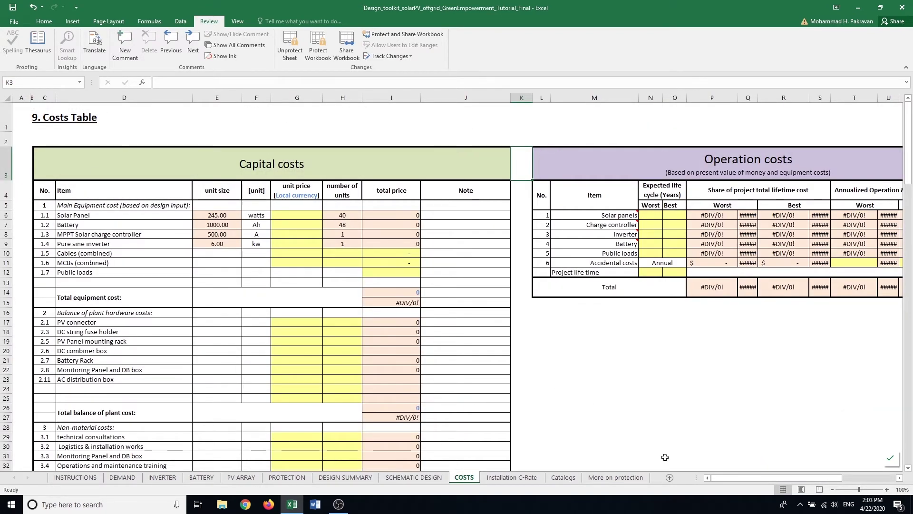
left_click(832, 489)
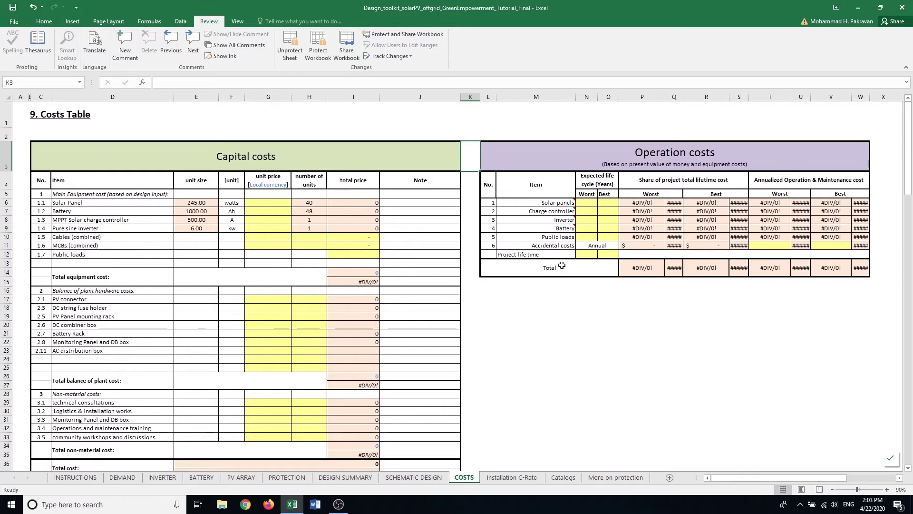
mouse_move(561, 205)
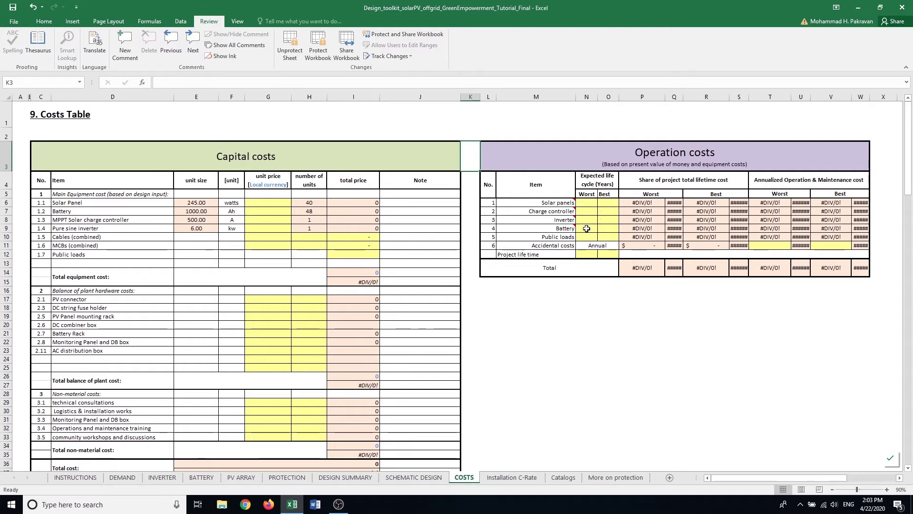
left_click(586, 229)
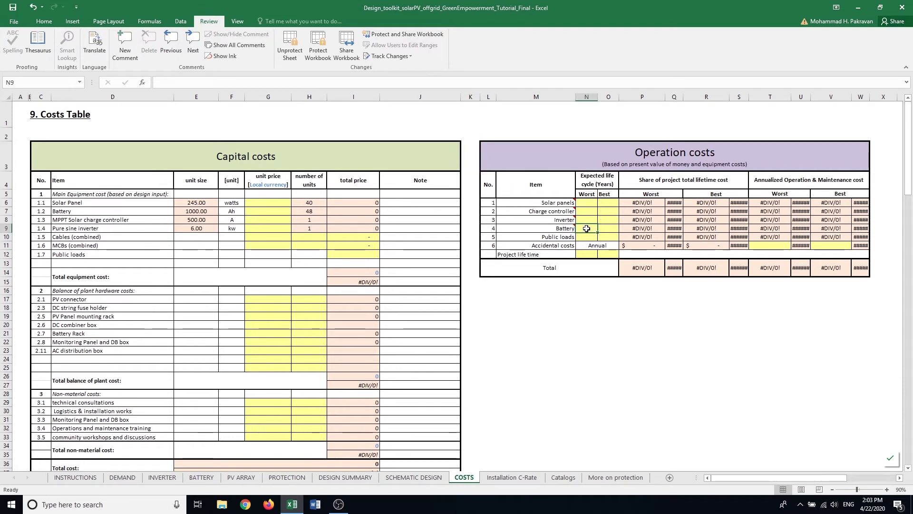
left_click(609, 229)
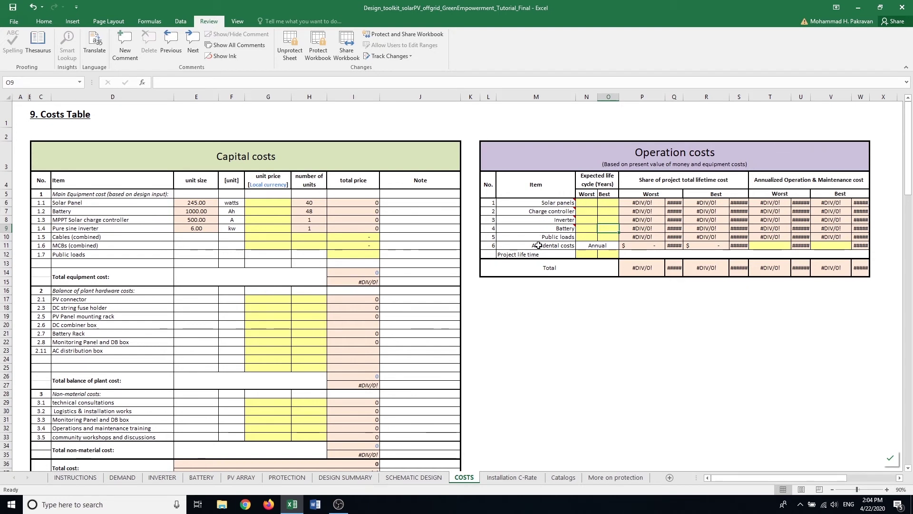
mouse_move(549, 207)
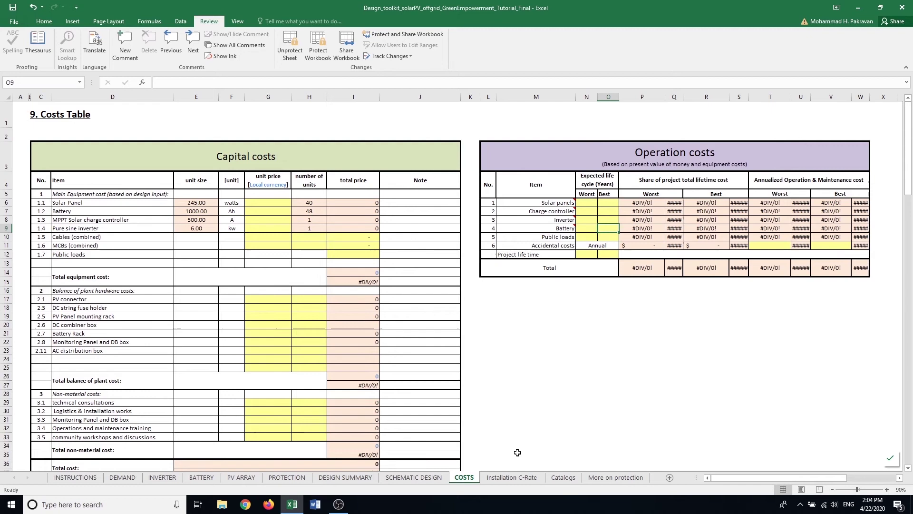
- Read through the Installation C-Rate sheet and its notes, then go to More on protection
left_click(520, 478)
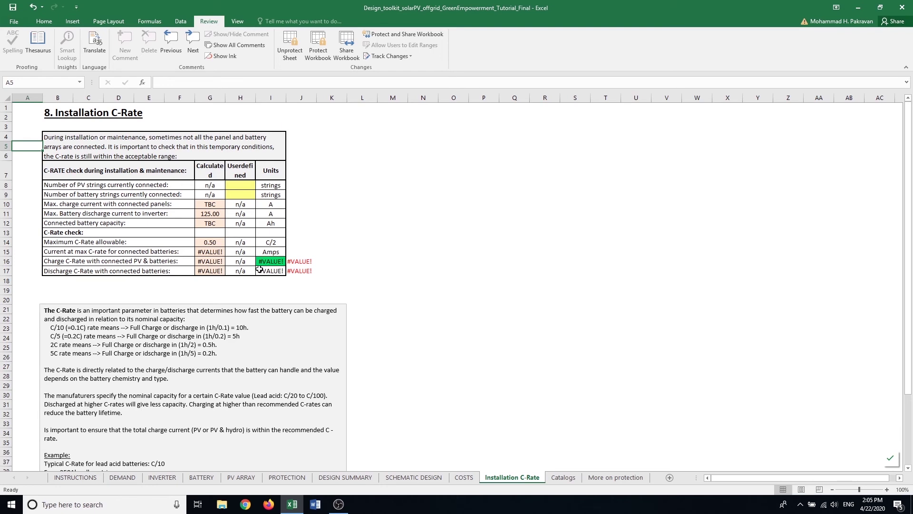
scroll(348, 254, "down", 3)
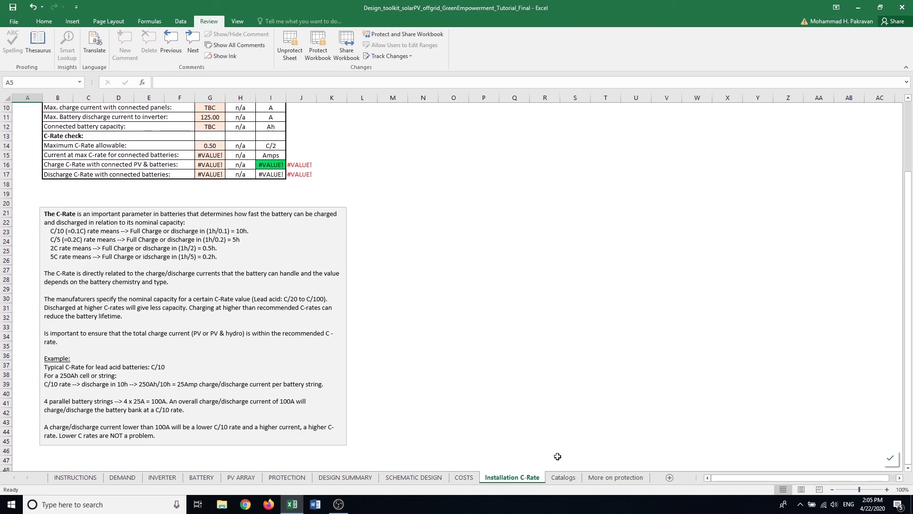
left_click(564, 478)
- Scroll through the Catalogs price list and the More on protection sheet
left_click(596, 478)
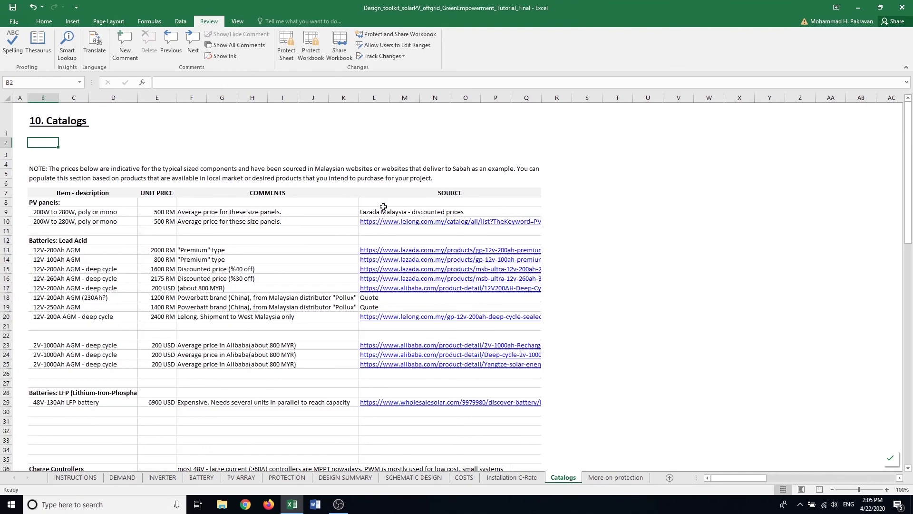
scroll(286, 249, "down", 3)
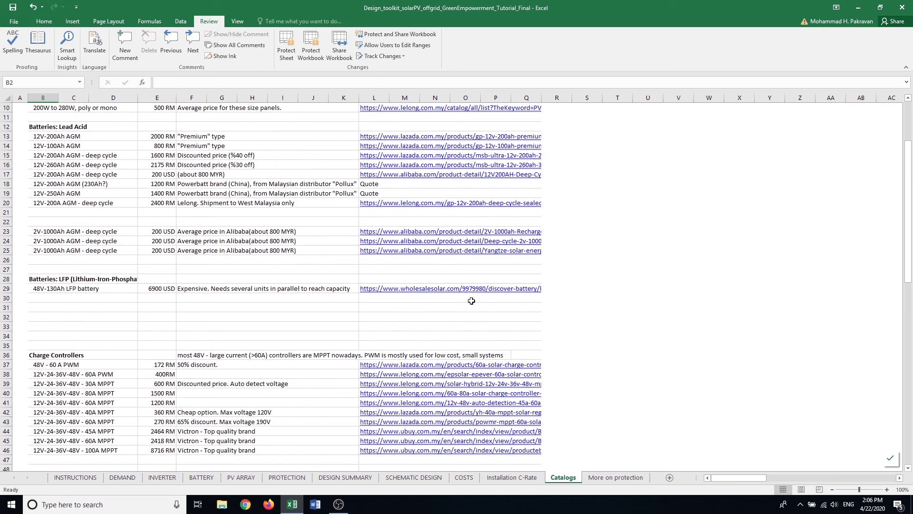
left_click(617, 478)
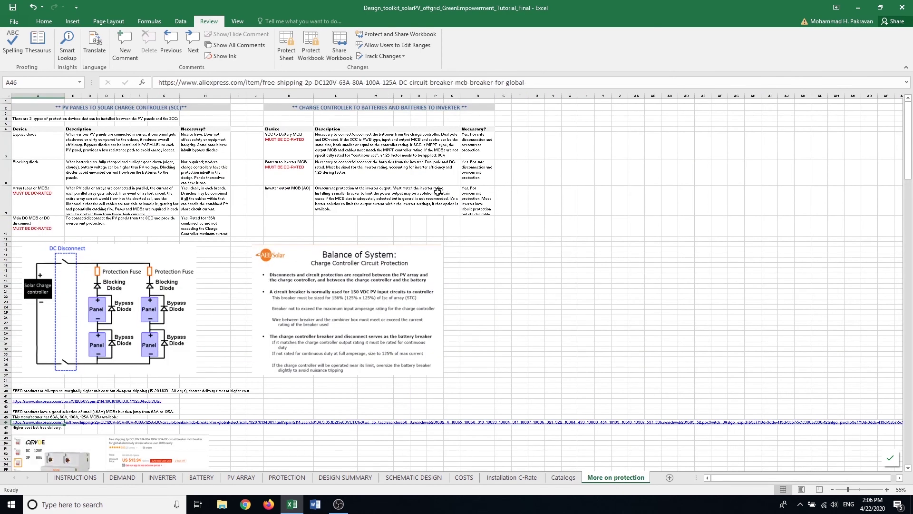
scroll(130, 211, "down", 5)
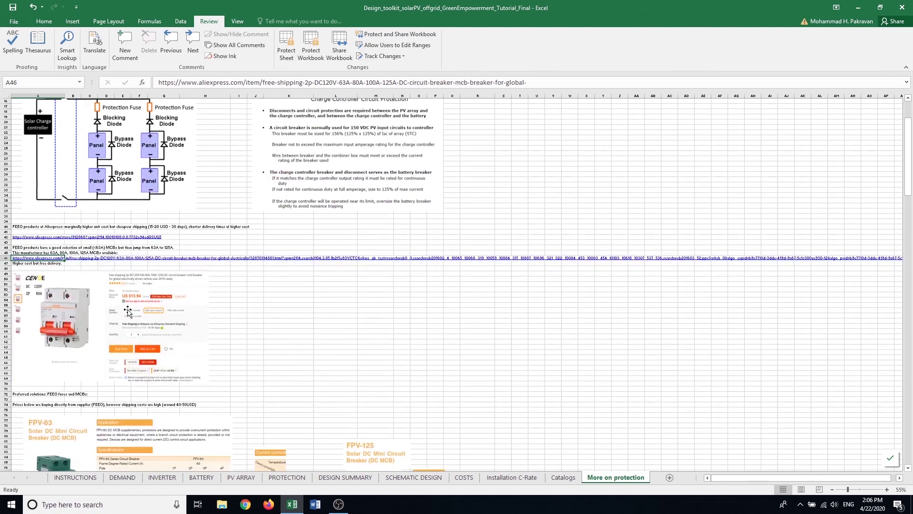
scroll(93, 263, "down", 20)
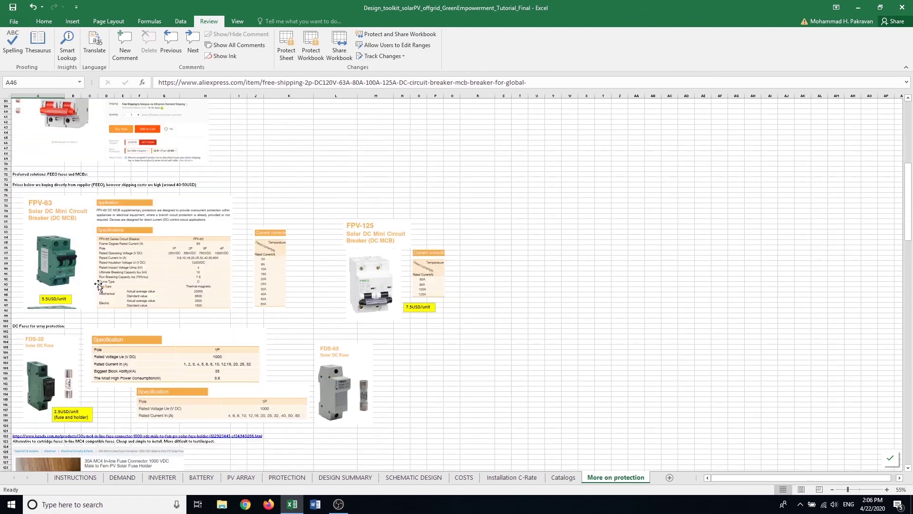
scroll(167, 346, "up", 20)
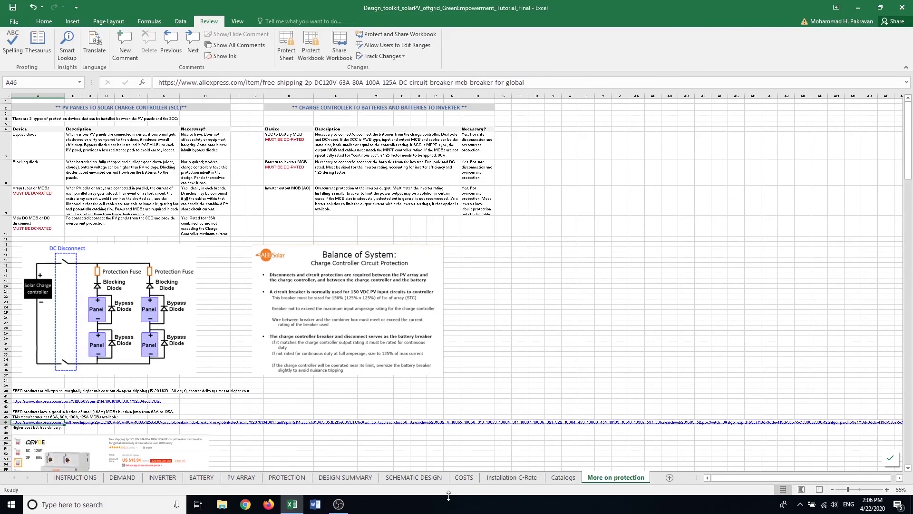
- Return to INSTRUCTIONS and scroll down to the colour legend and disclaimer
left_click(75, 477)
scroll(95, 435, "down", 7)
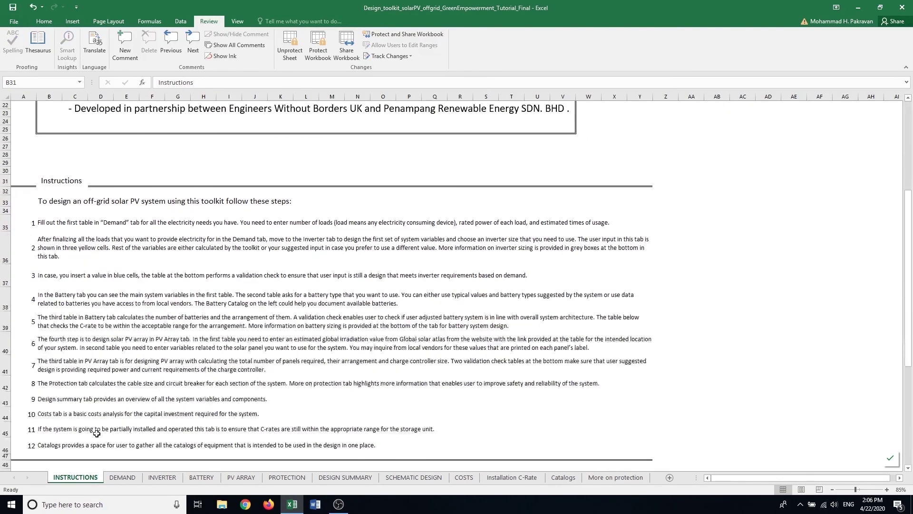
scroll(97, 433, "down", 10)
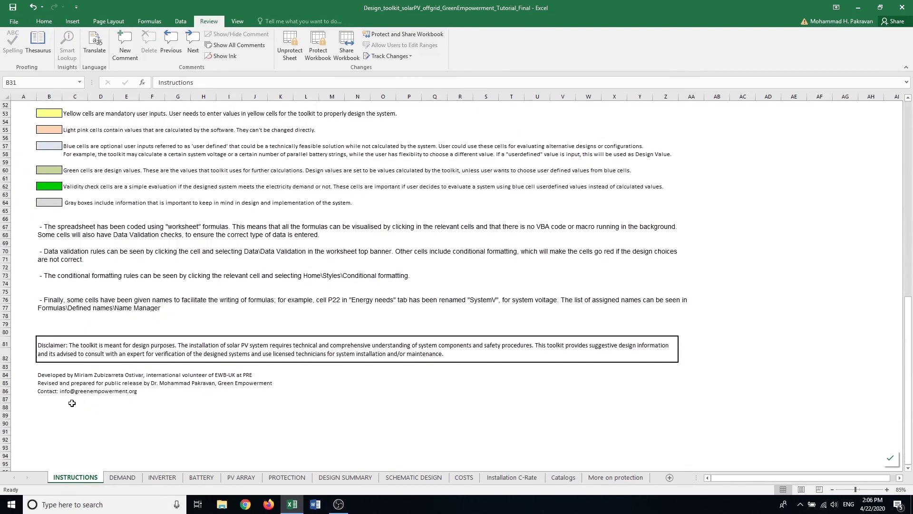